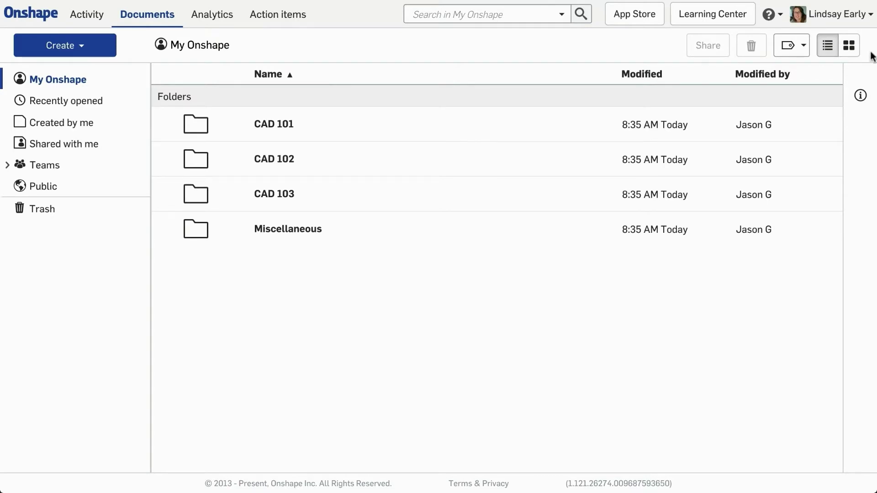
Replace the enterprise logo with Early University Logo.png, cropped to the full image, and save it
click(836, 23)
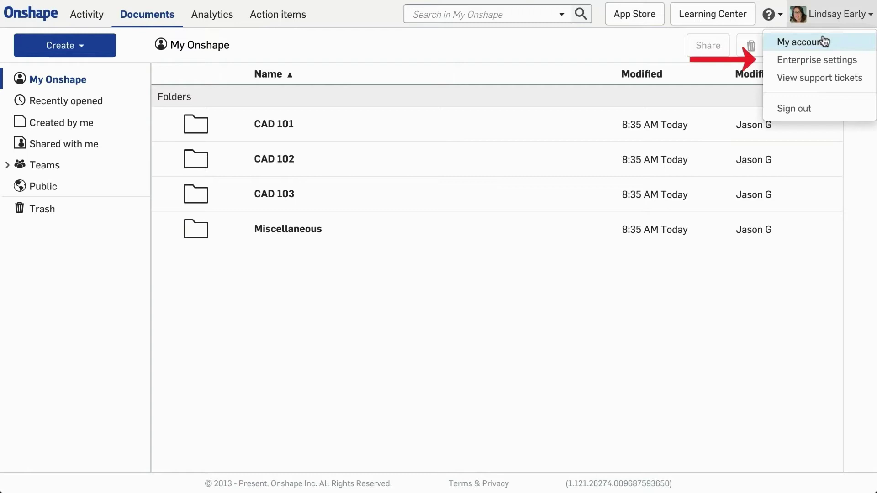
click(818, 61)
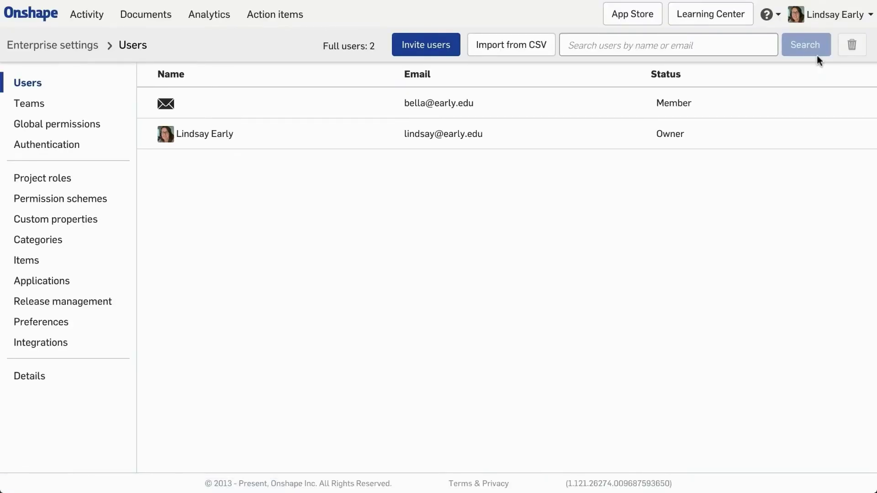
click(72, 376)
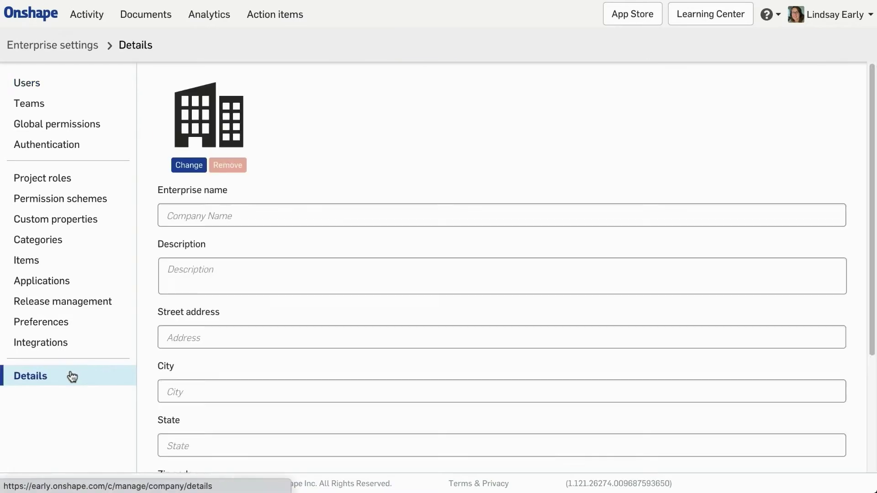
click(185, 165)
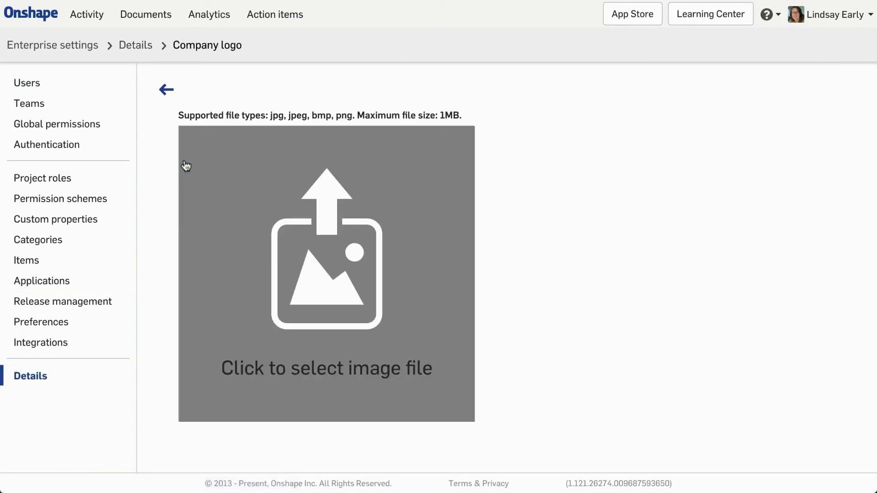
click(186, 165)
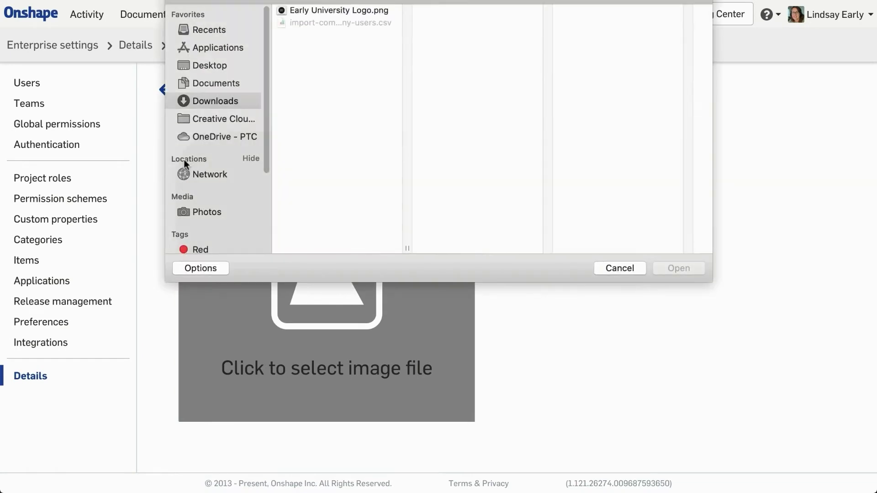
click(321, 11)
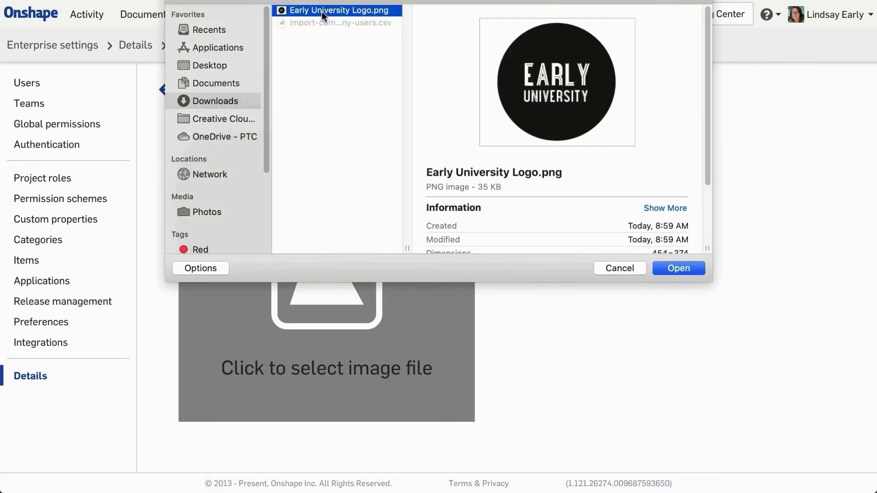
click(667, 270)
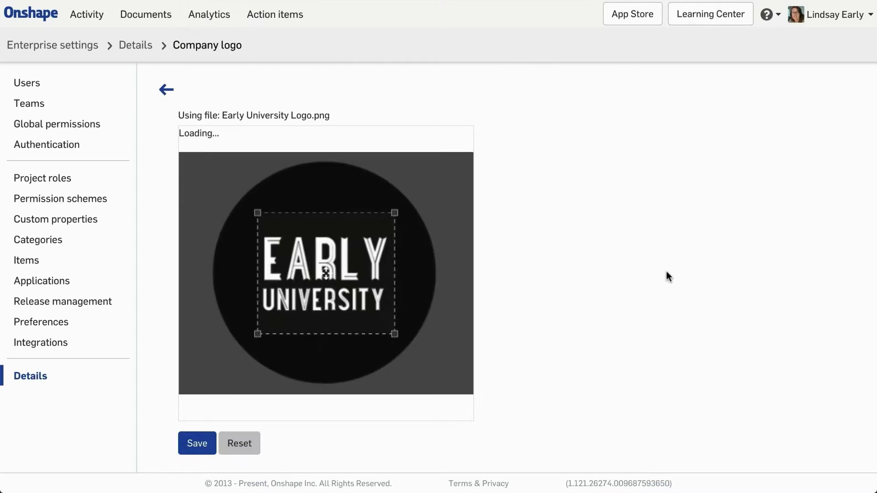
drag(396, 334, 473, 393)
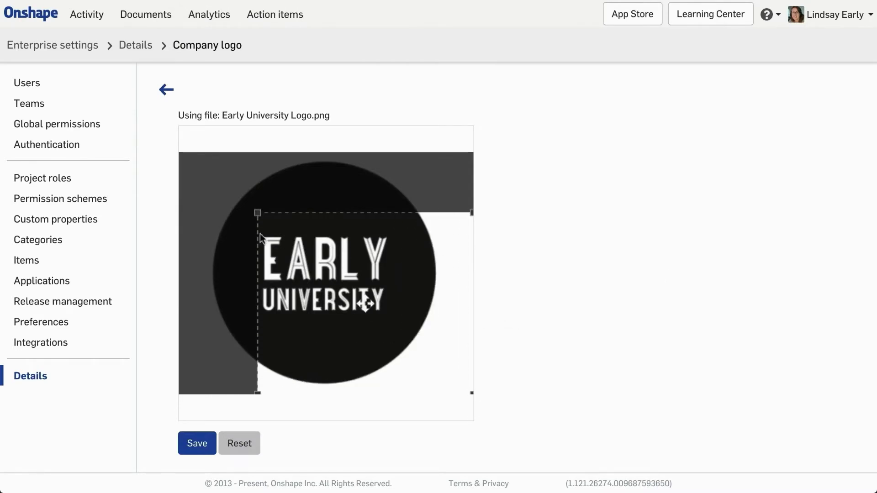
drag(258, 213, 181, 153)
click(196, 443)
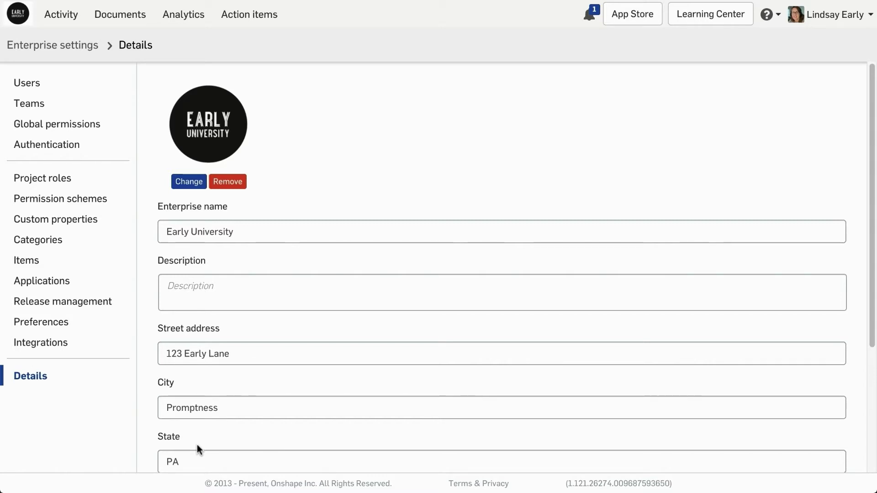
Create the team CAD101S1 with the description 'CAD101 Section 1'
click(47, 113)
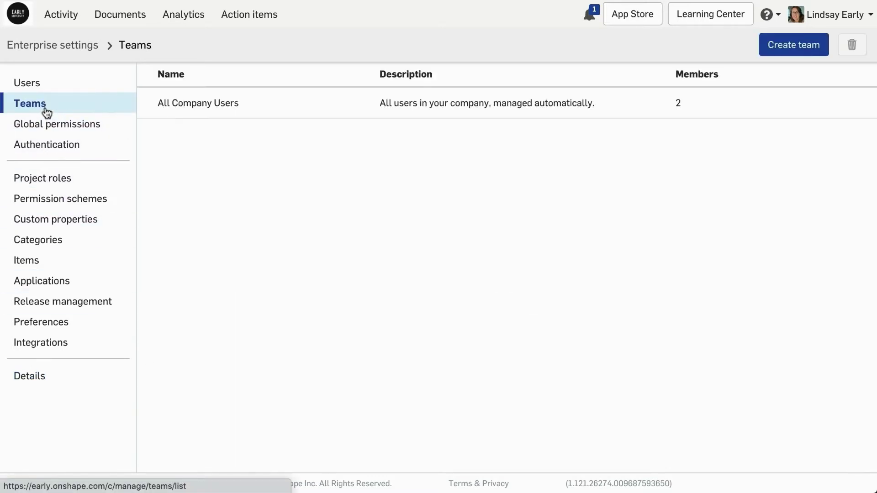
click(790, 42)
text(CAD101S1)
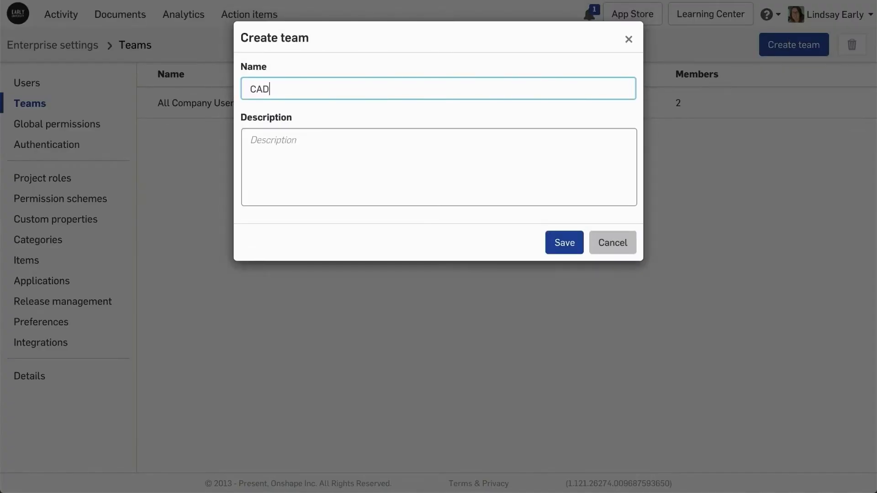
key(Tab)
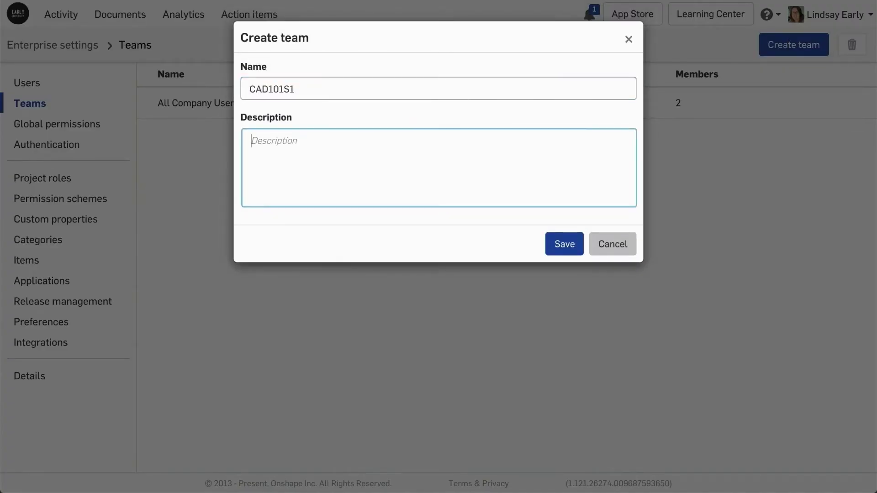
text(CAD101 Section 1)
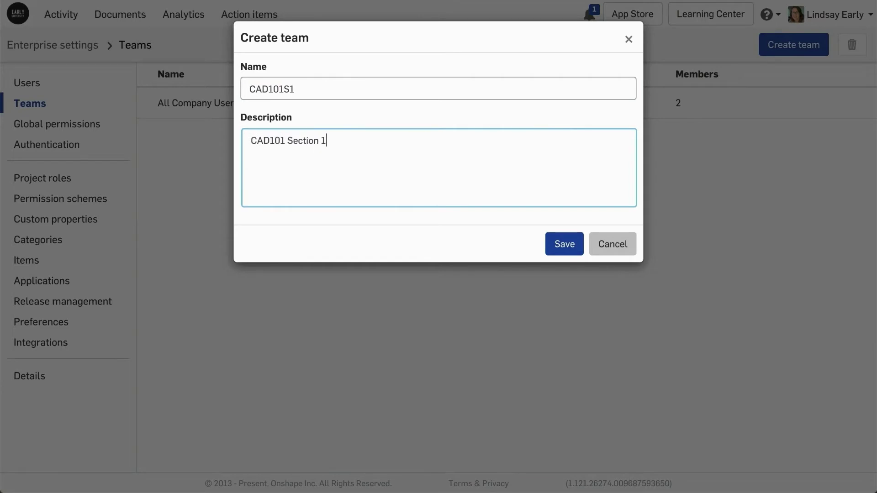
click(571, 245)
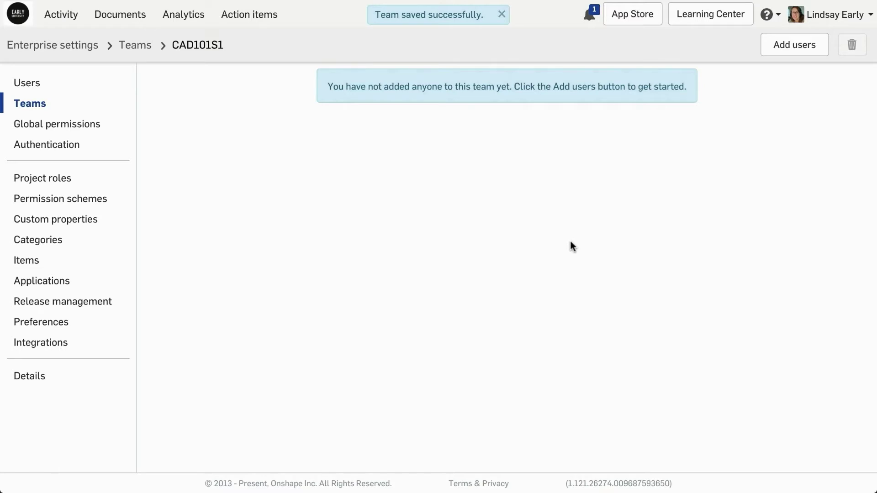
Create a second team CAD101S2 with the description 'CAD101 Section 2'
click(145, 45)
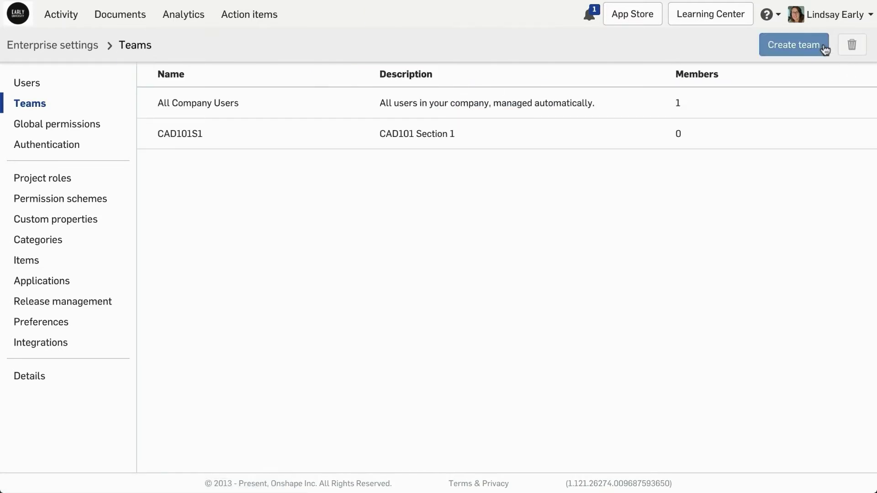
click(794, 45)
text(CAD101)
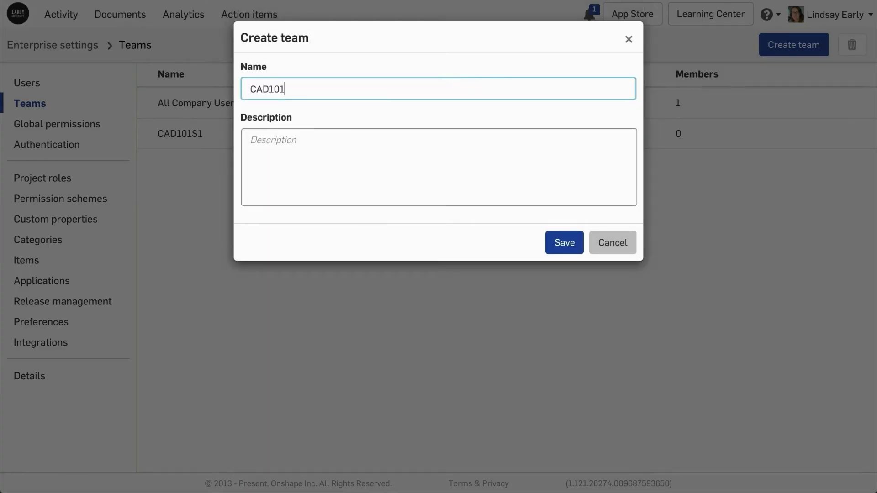
text(S2)
click(256, 141)
text(CAD101 Section)
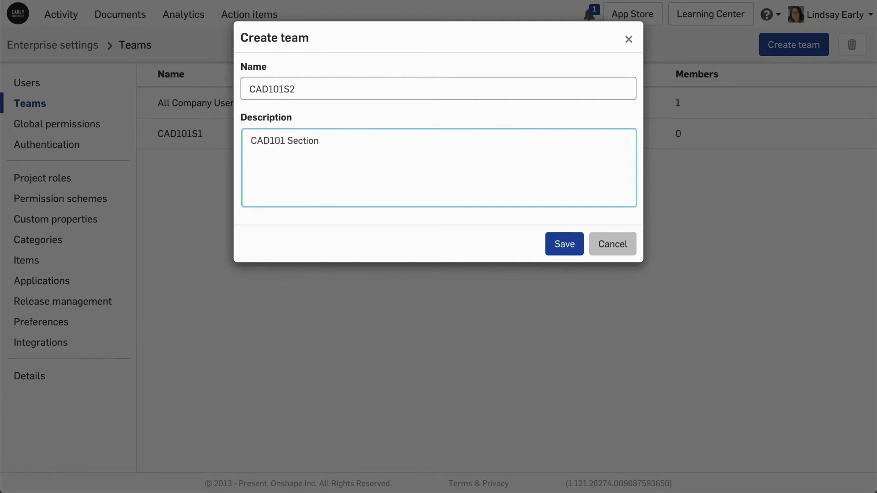
text( 2)
click(565, 244)
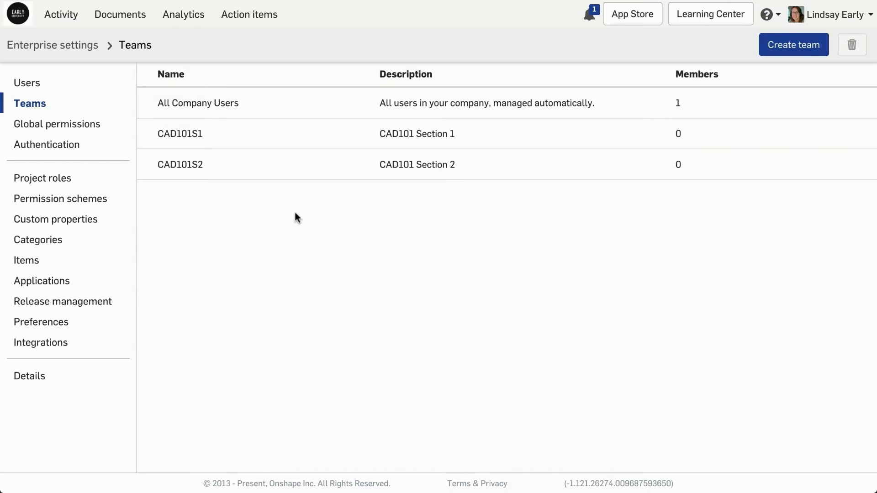
Add a Google-type SSO provider named 'Google SSO' for the early.edu domain
click(89, 154)
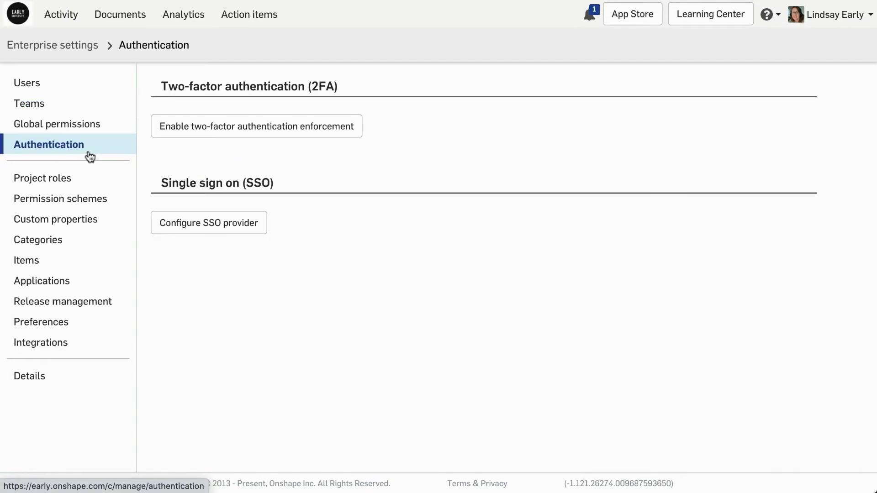
click(178, 222)
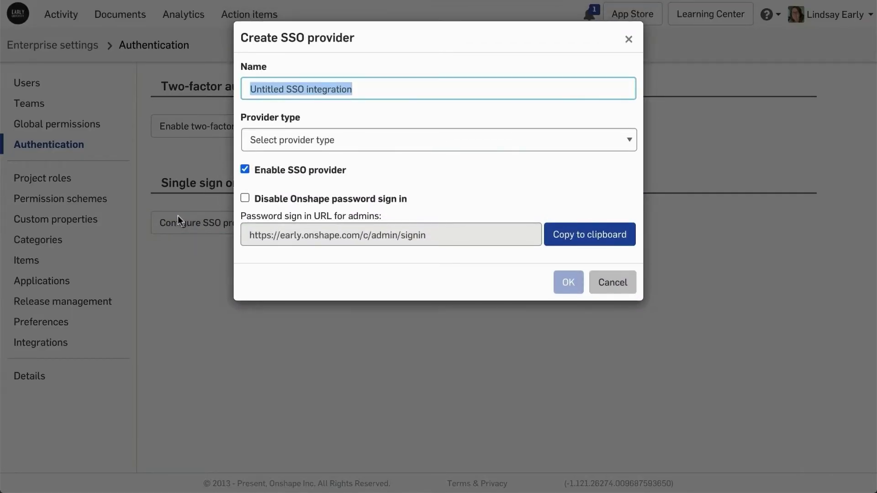
text(Google SSO)
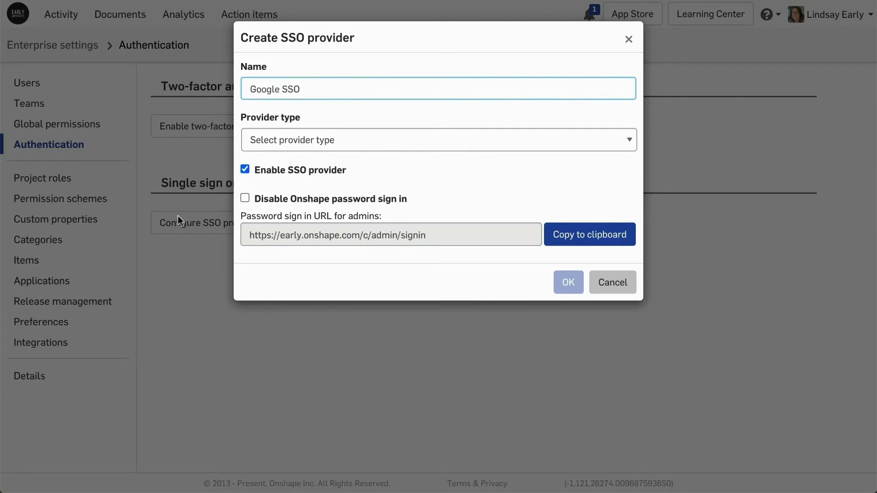
click(267, 140)
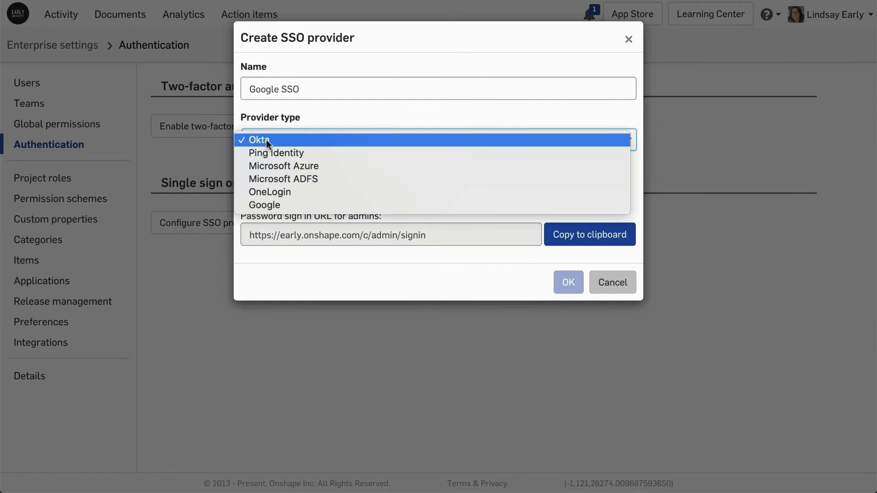
click(281, 201)
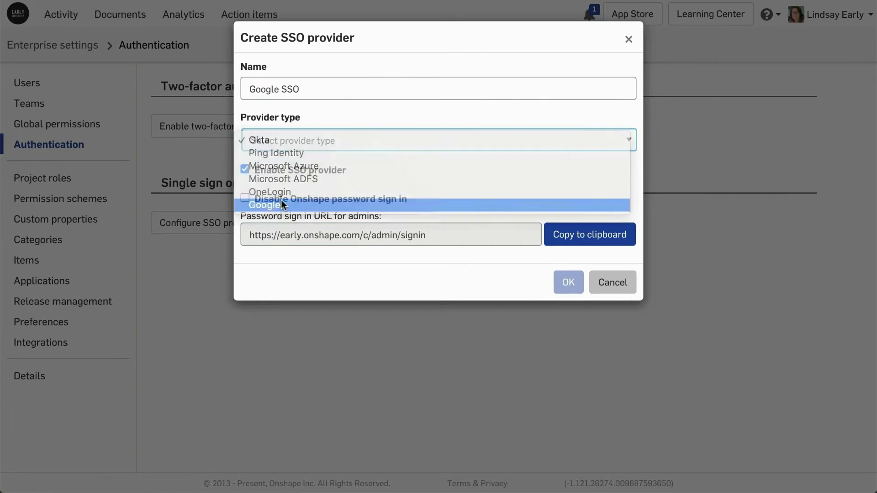
click(282, 197)
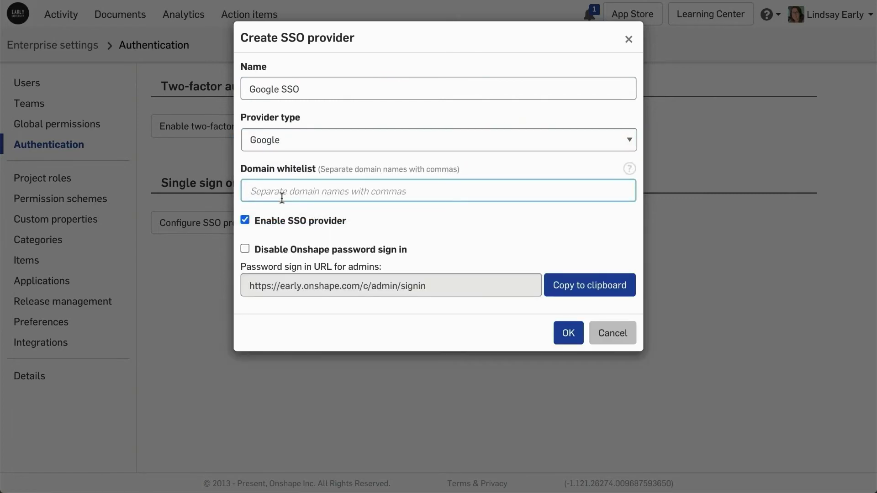
text(early.edu)
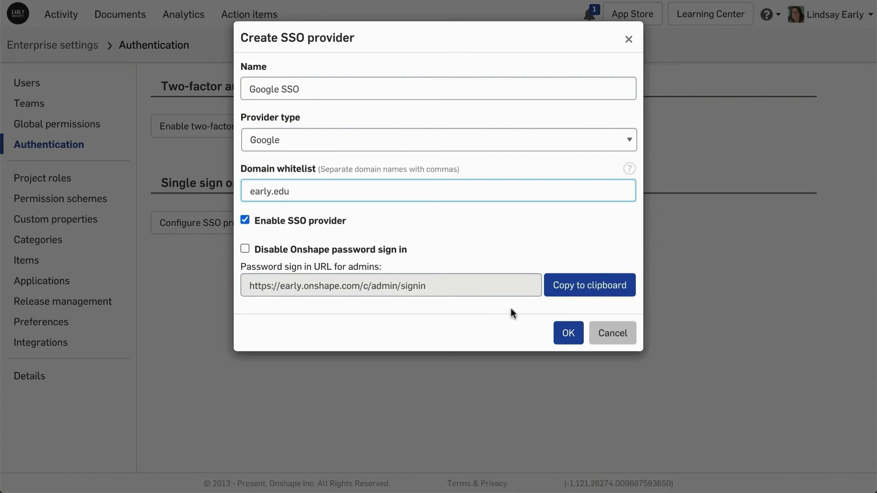
click(567, 331)
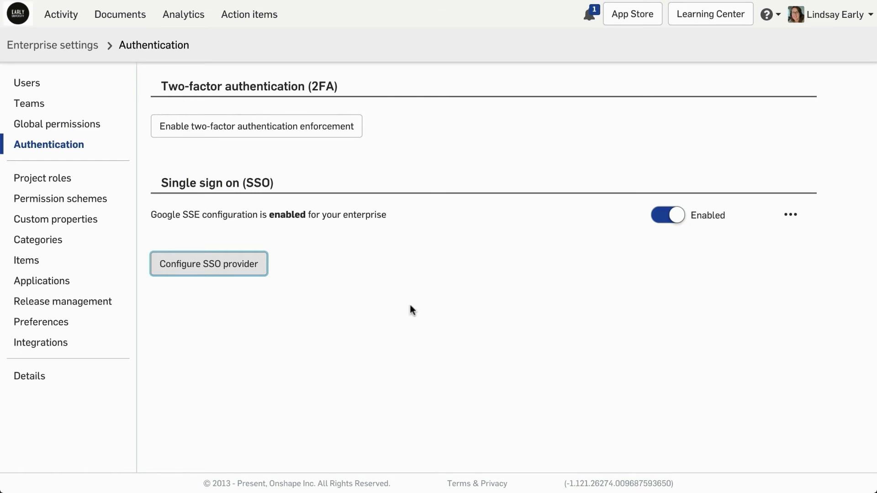
Invite one student to the enterprise by entering their early.edu e-mail address
click(31, 88)
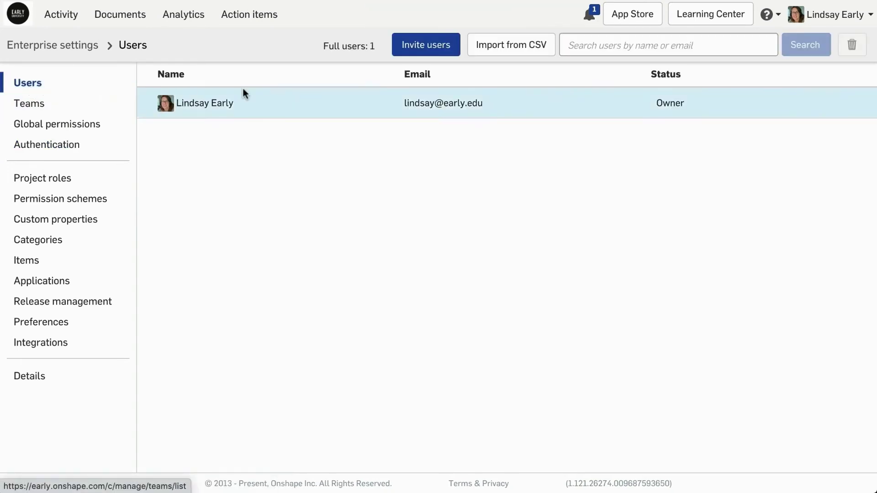
click(424, 52)
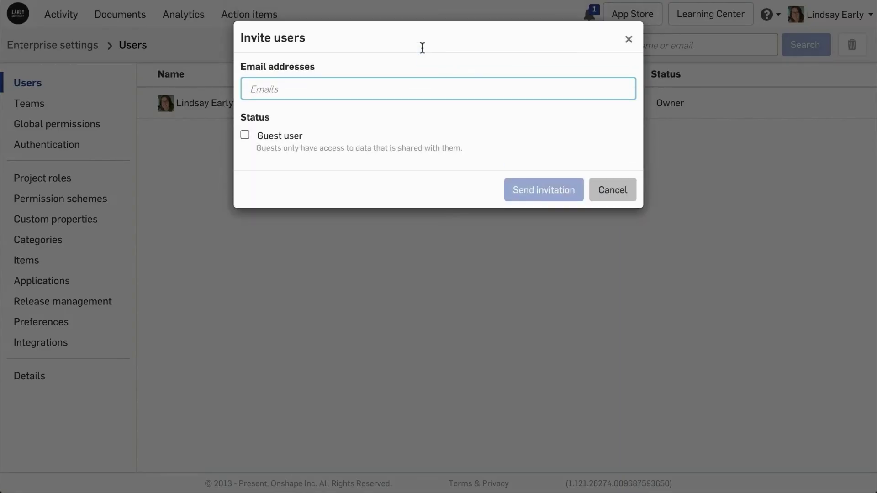
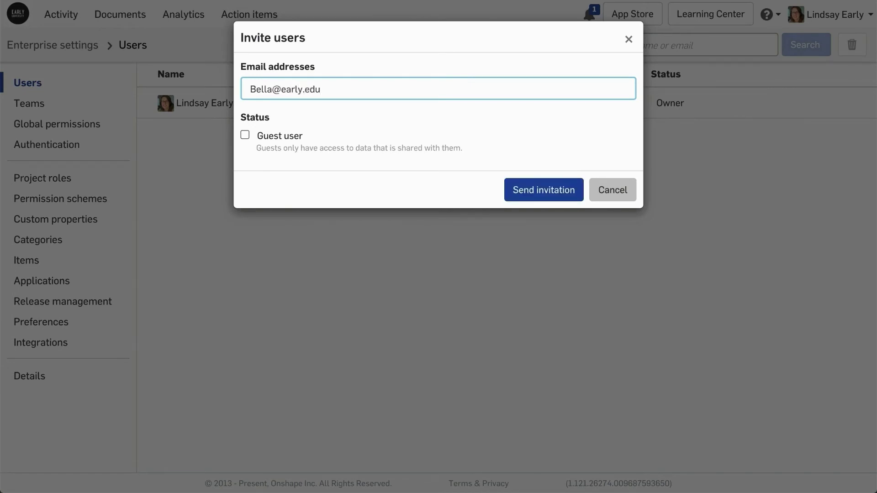
click(520, 190)
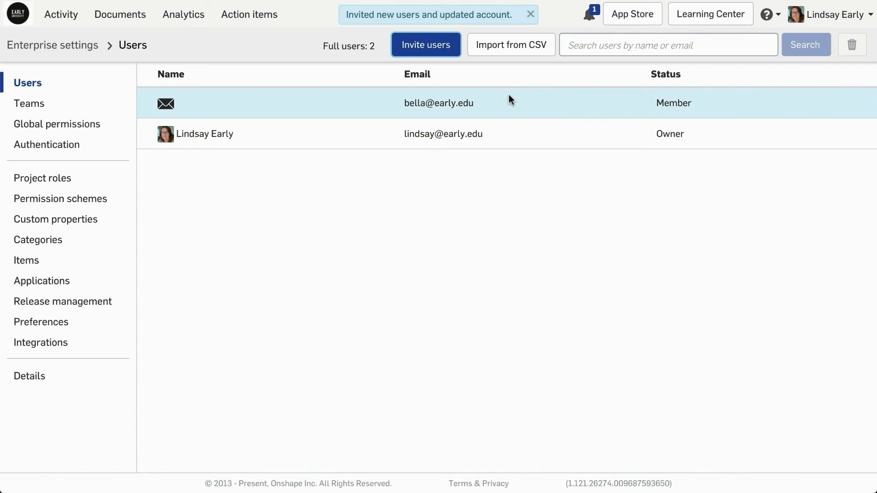
Download the CSV template from the Import from CSV dialog
click(511, 47)
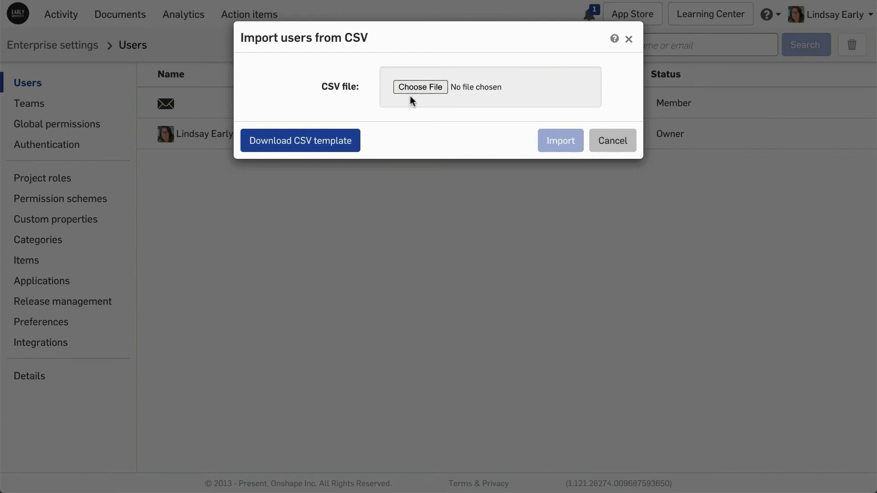
click(345, 141)
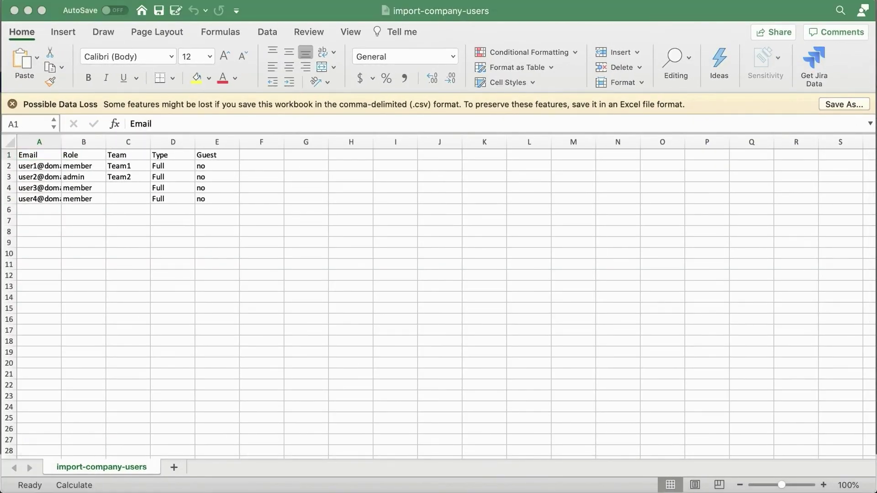
Fill rows 2–4 with three students' e-mail addresses, member role and their CAD101 class teams
click(30, 166)
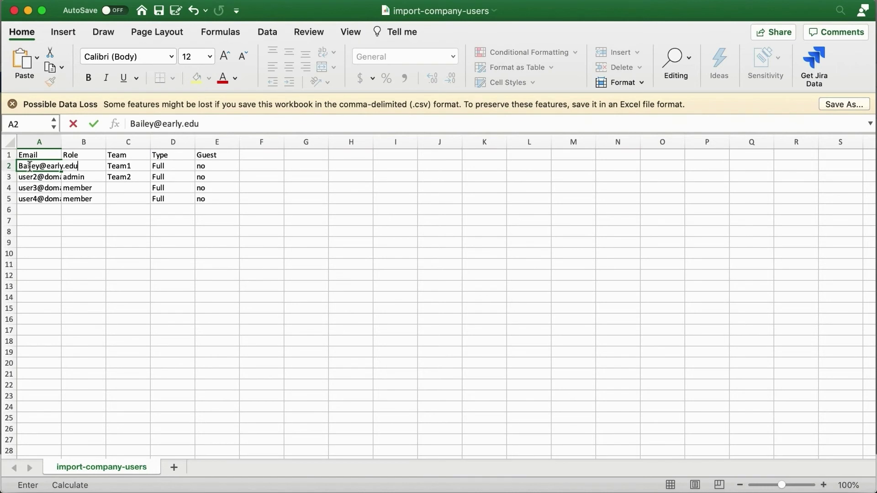
key(Tab)
key(Tab)
text(CAD101S1)
key(Return)
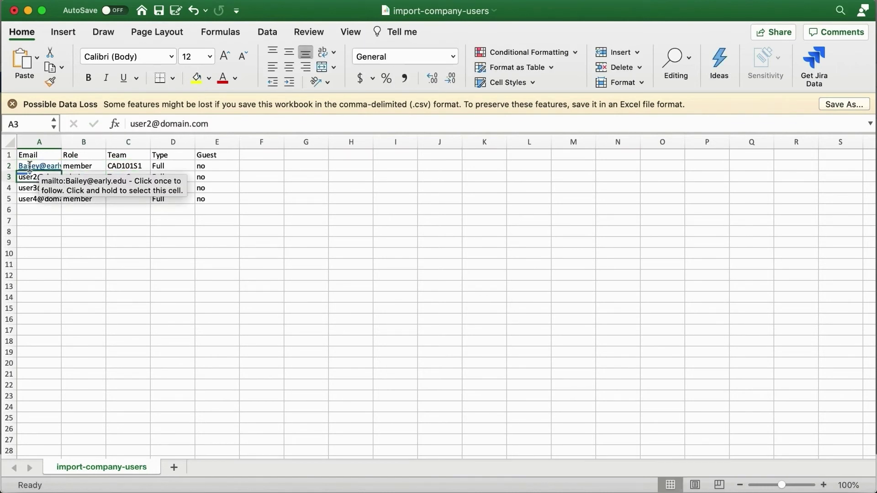
key(Tab)
key(Tab)
text(CAD101)
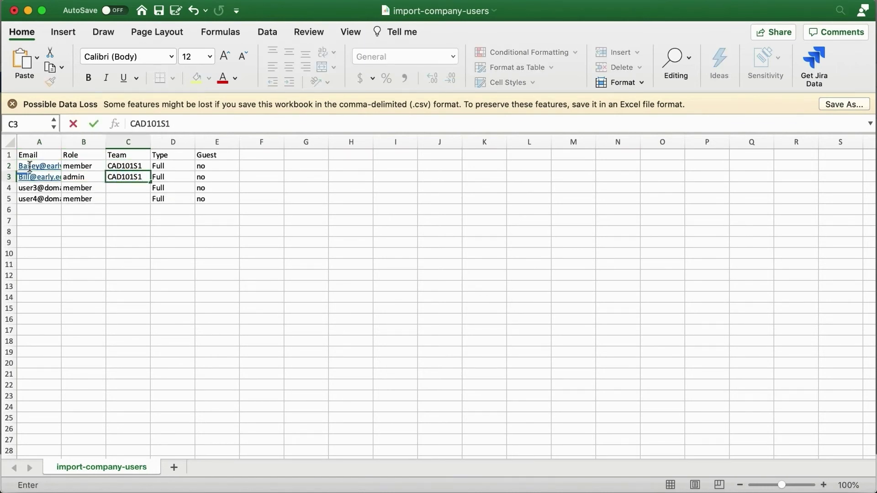
key(Return)
key(Tab)
key(Up)
text(m)
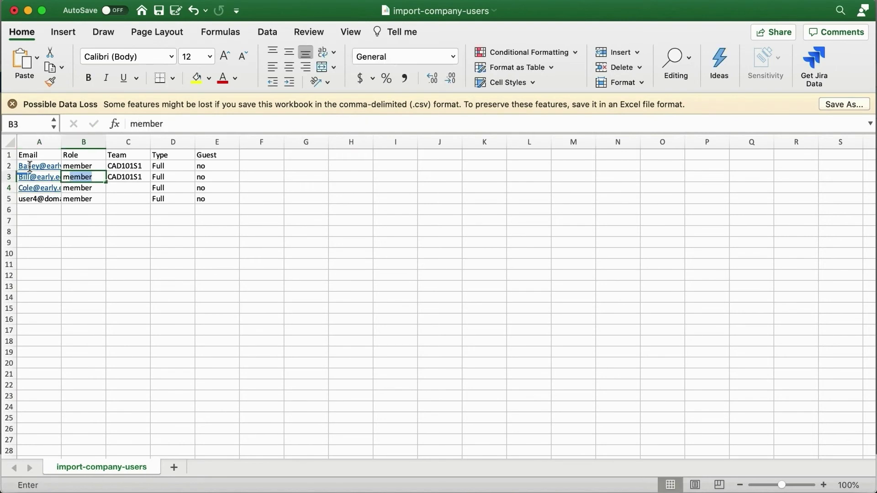
key(Tab)
key(Down)
text(CAD1)
key(Return)
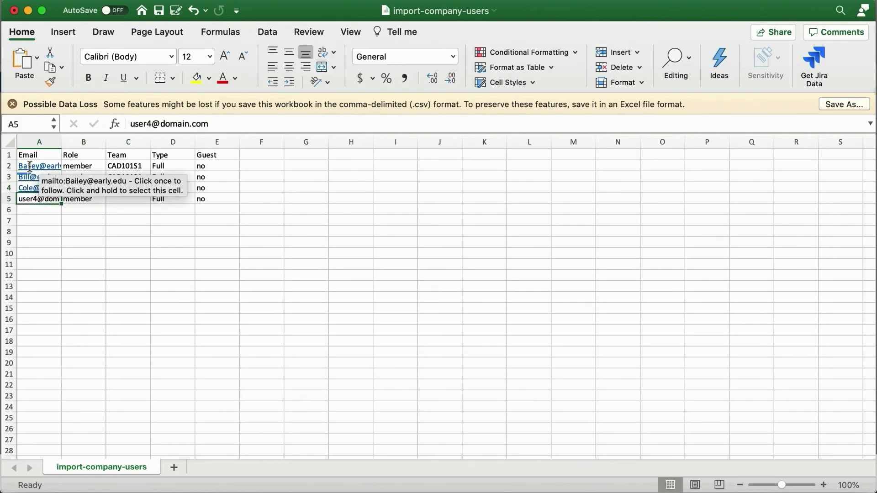
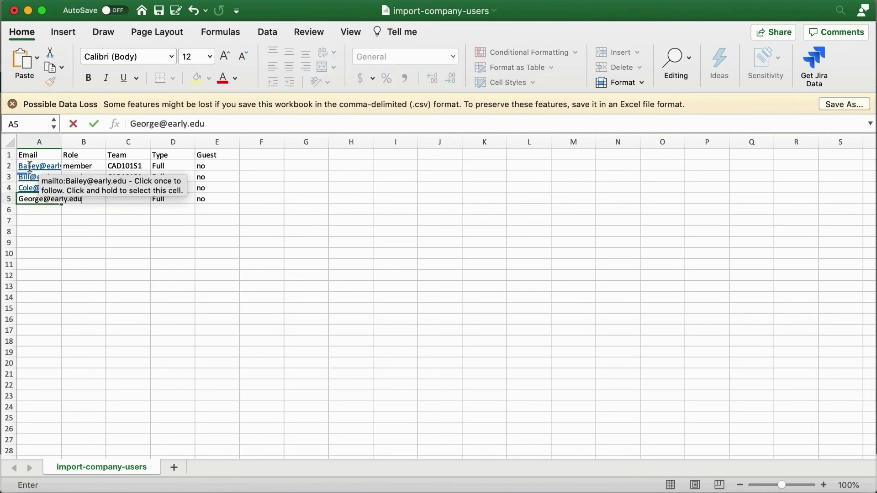
Add two more students as full, non-guest members of CAD101S2 and save the sheet
key(Tab)
text(m)
key(Tab)
text(CAD101S2)
key(Return)
key(Left)
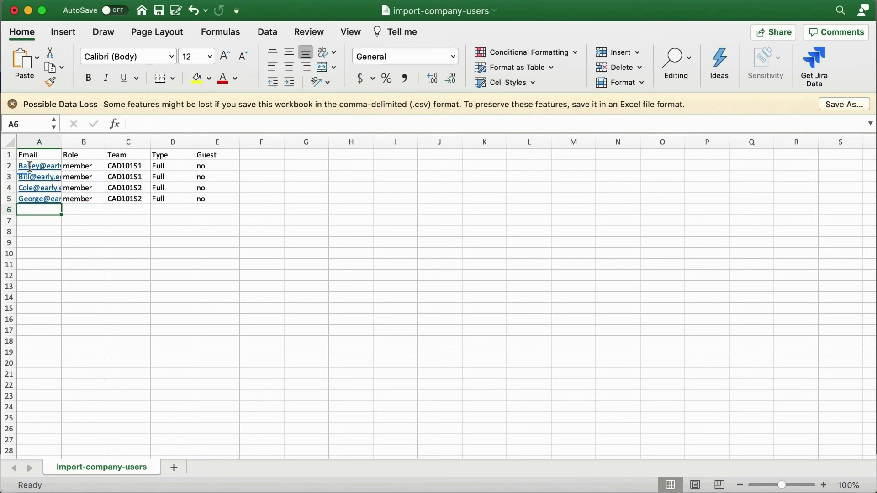
key(Tab)
text(m)
key(Tab)
text(CAD101S2)
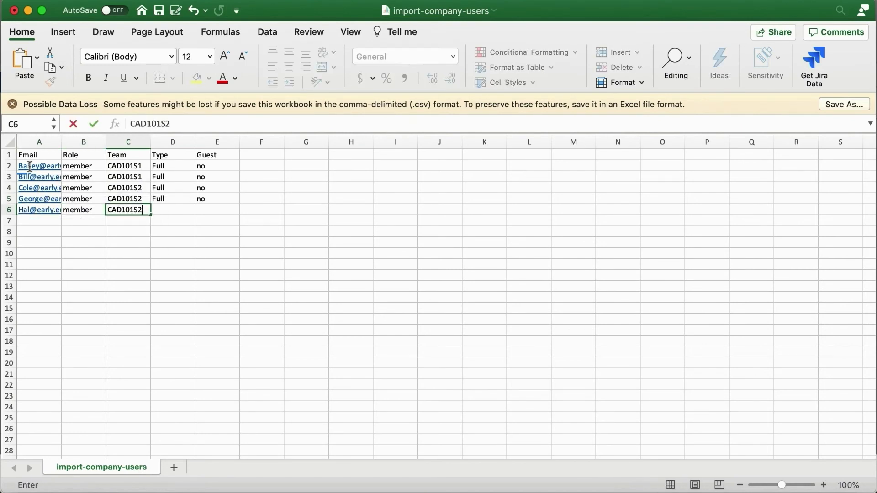
key(Tab)
text(F)
key(Tab)
text(no)
click(158, 11)
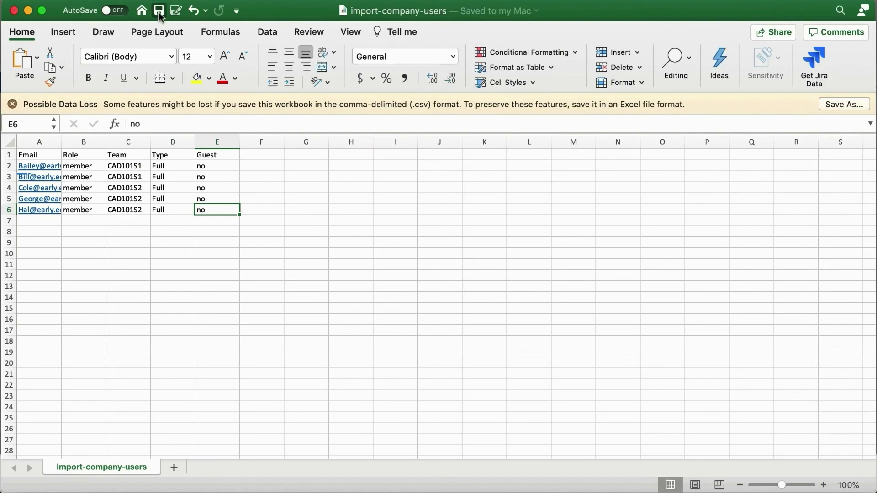
Import the users from import-company-users.csv into the enterprise
click(15, 10)
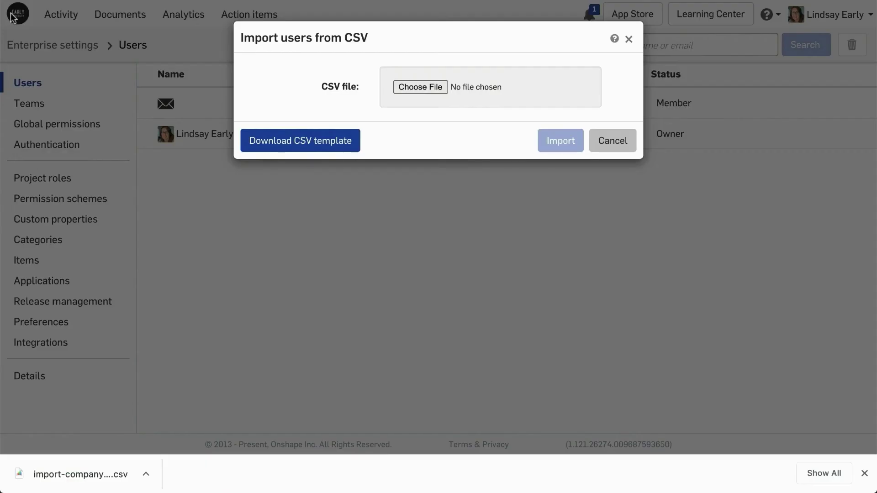
click(408, 86)
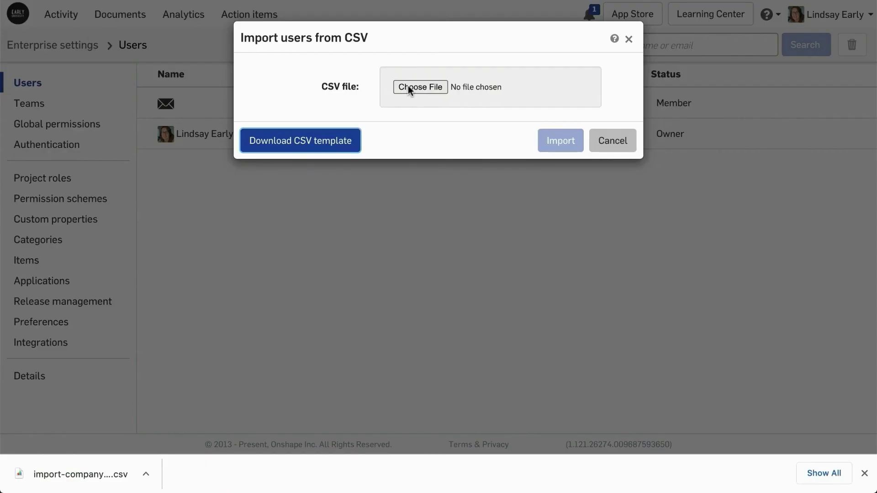
click(352, 25)
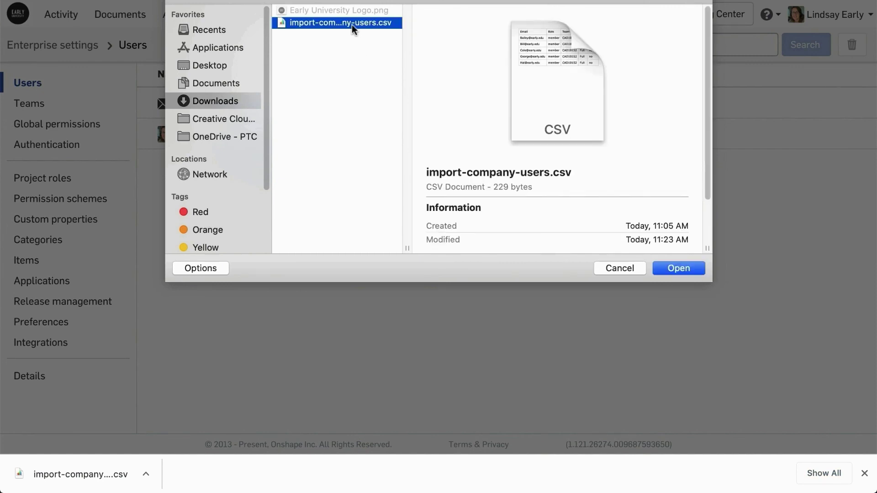
click(667, 268)
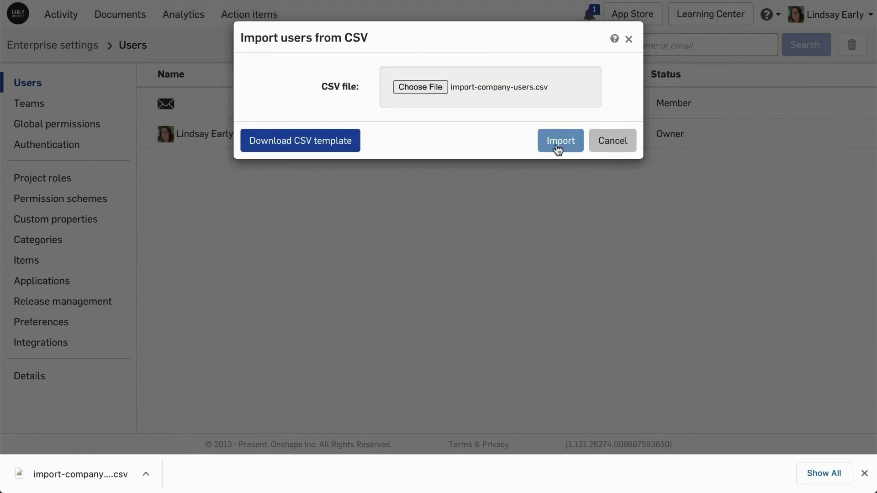
click(558, 146)
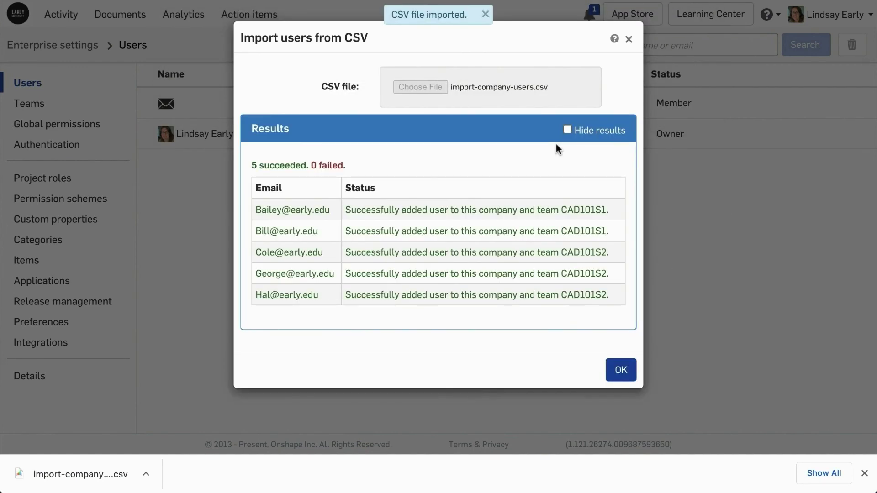
Add the separately invited student to the CAD101S1 team through Add users
click(621, 371)
click(40, 106)
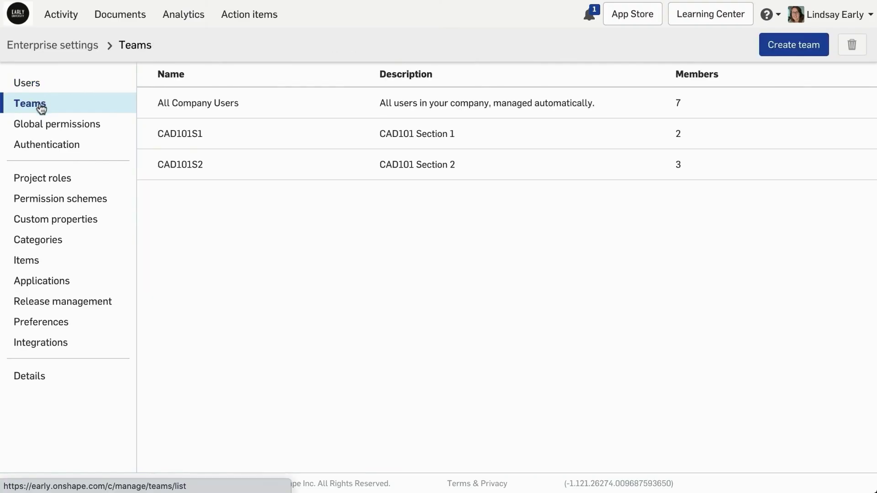
click(163, 127)
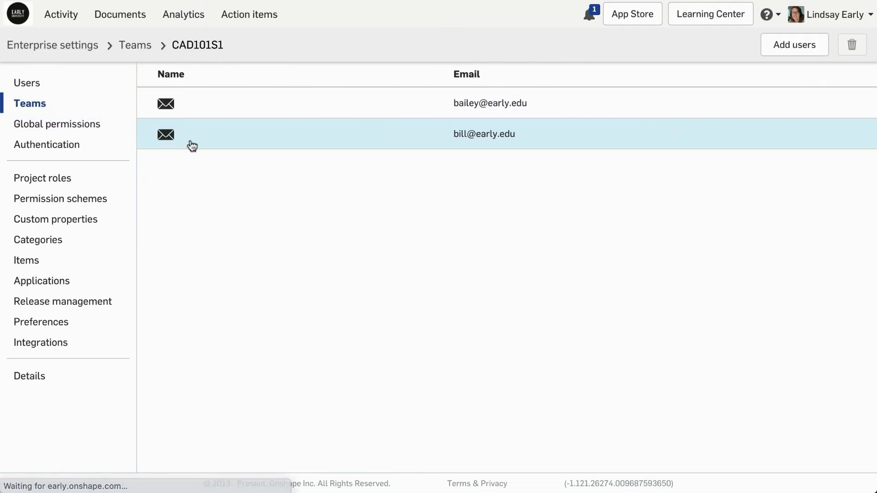
click(786, 55)
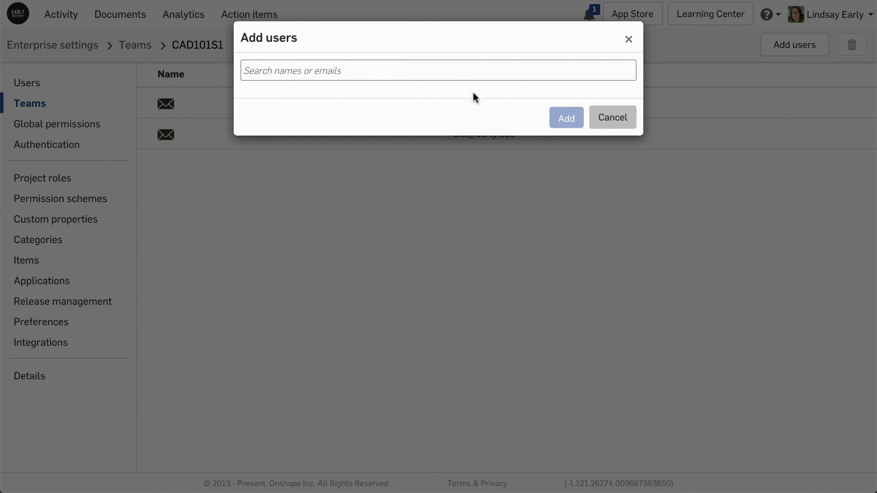
click(470, 73)
text(bella)
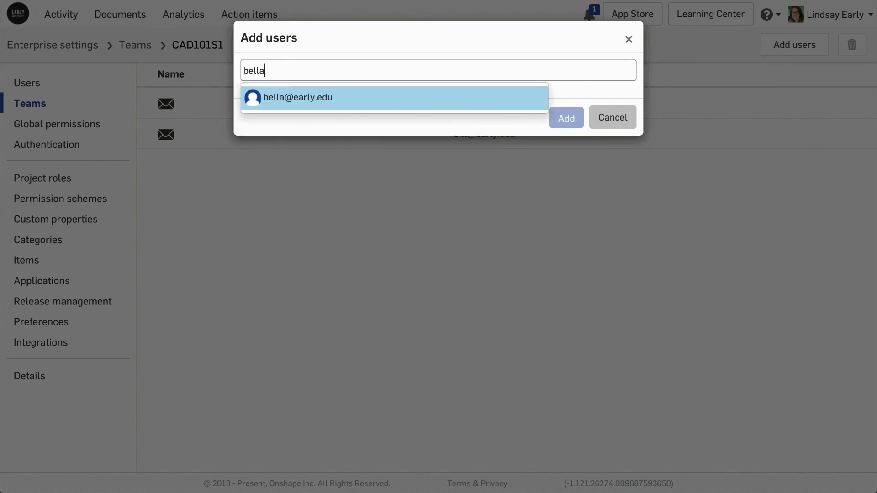
key(Return)
click(572, 121)
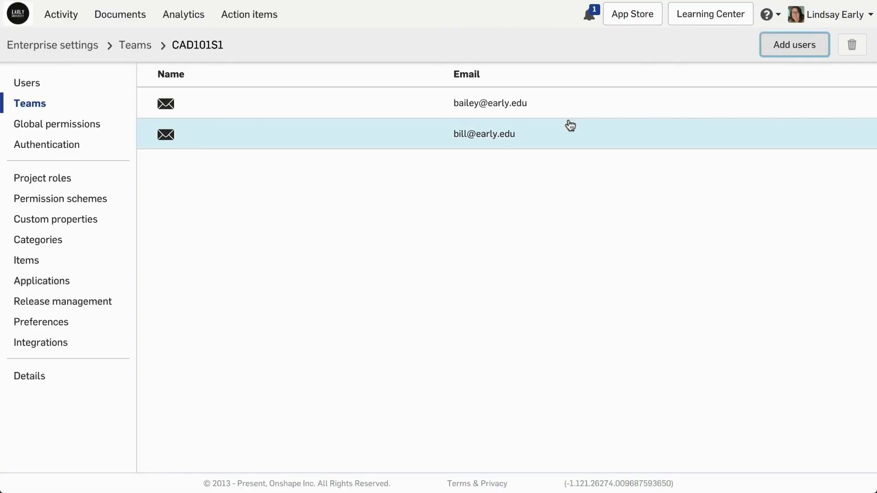